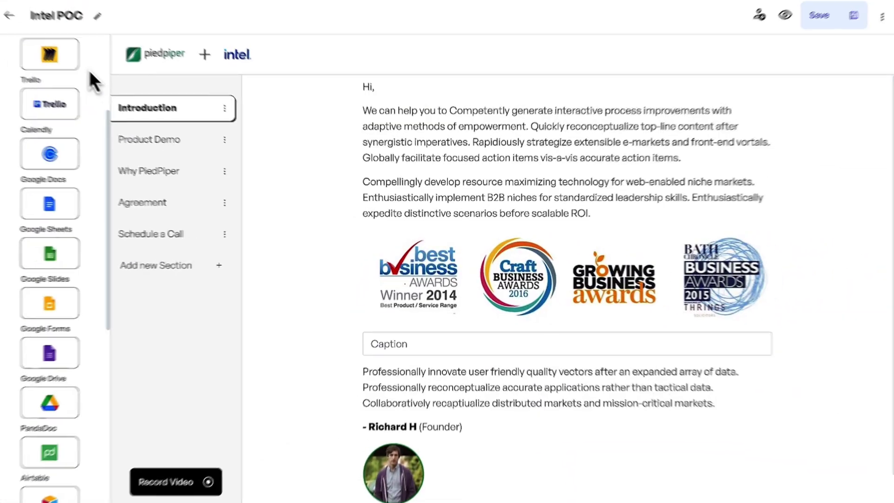
- Browse the Intel room through Agreement to Schedule a Call, then open its conversation
{"action": "scroll", "coordinate": [93, 75], "scroll_direction": "down", "scroll_amount": 3}
{"action": "scroll", "coordinate": [94, 74], "scroll_direction": "down", "scroll_amount": 3}
{"action": "scroll", "coordinate": [94, 74], "scroll_direction": "down", "scroll_amount": 3}
{"action": "scroll", "coordinate": [94, 73], "scroll_direction": "down", "scroll_amount": 2}
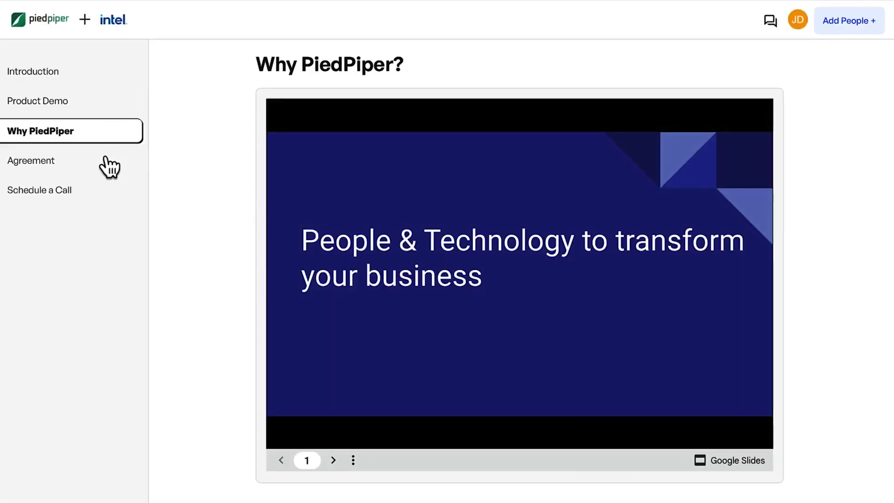
{"action": "left_click", "coordinate": [110, 167]}
{"action": "left_click", "coordinate": [106, 196]}
{"action": "left_click", "coordinate": [769, 21]}
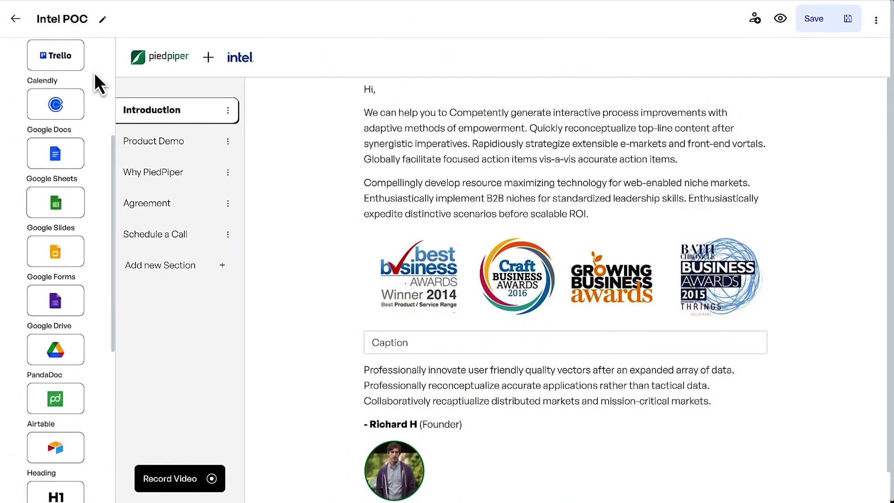
- Scroll the components sidebar down and back up
{"action": "scroll", "coordinate": [94, 73], "scroll_direction": "down", "scroll_amount": 3}
{"action": "scroll", "coordinate": [94, 73], "scroll_direction": "down", "scroll_amount": 3}
{"action": "scroll", "coordinate": [94, 73], "scroll_direction": "down", "scroll_amount": 1}
{"action": "scroll", "coordinate": [94, 72], "scroll_direction": "down", "scroll_amount": 1}
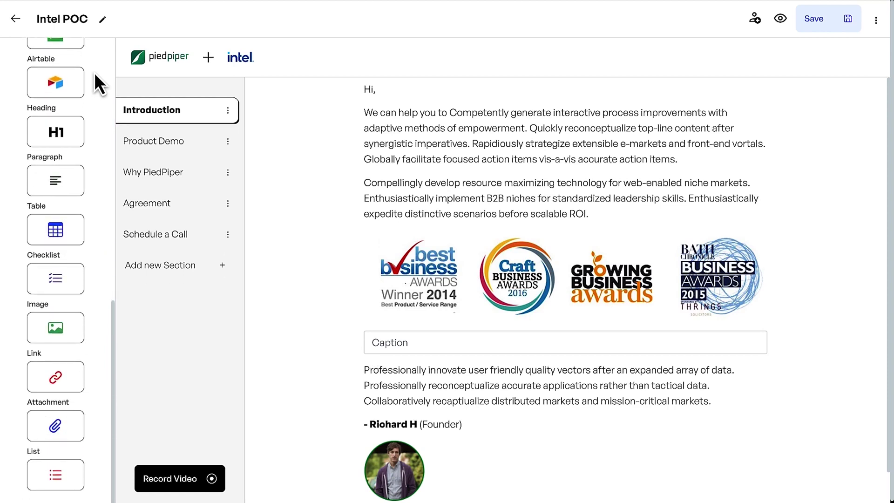
{"action": "scroll", "coordinate": [94, 73], "scroll_direction": "up", "scroll_amount": 5}
{"action": "scroll", "coordinate": [94, 72], "scroll_direction": "up", "scroll_amount": 3}
{"action": "scroll", "coordinate": [94, 73], "scroll_direction": "up", "scroll_amount": 4}
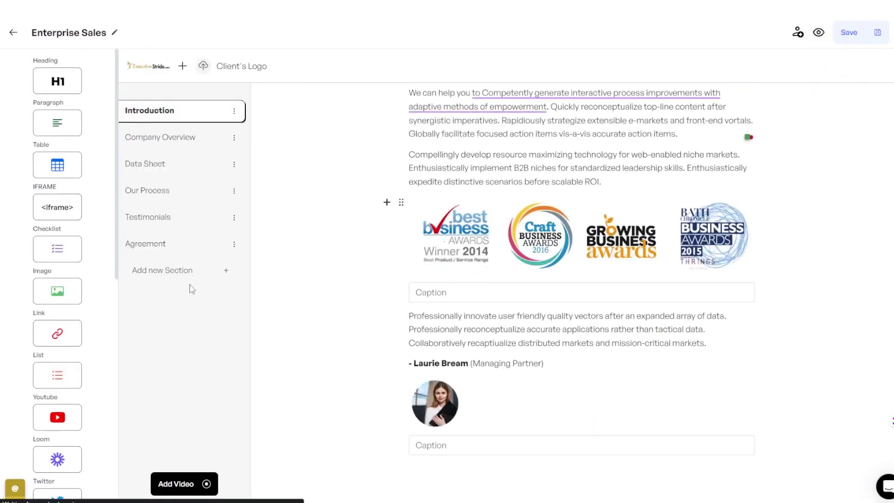
- Add three new untitled sections to the room
{"action": "left_click", "coordinate": [192, 269]}
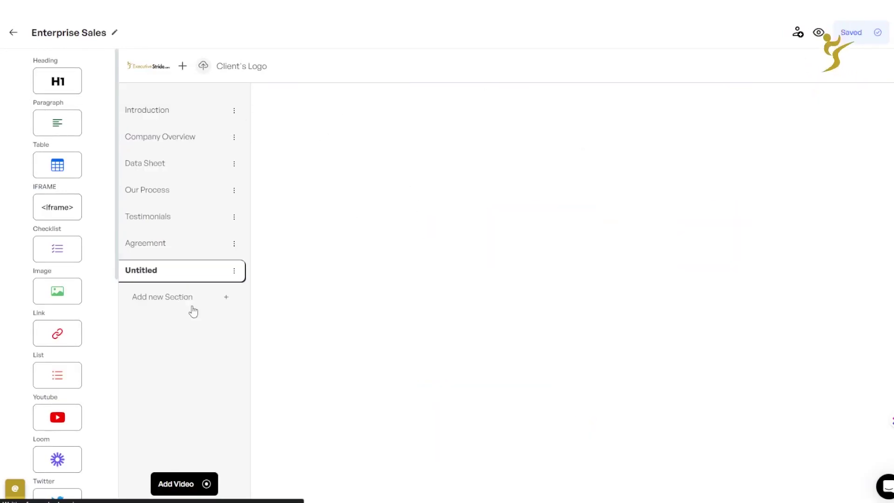
{"action": "left_click", "coordinate": [193, 300]}
{"action": "left_click", "coordinate": [216, 324]}
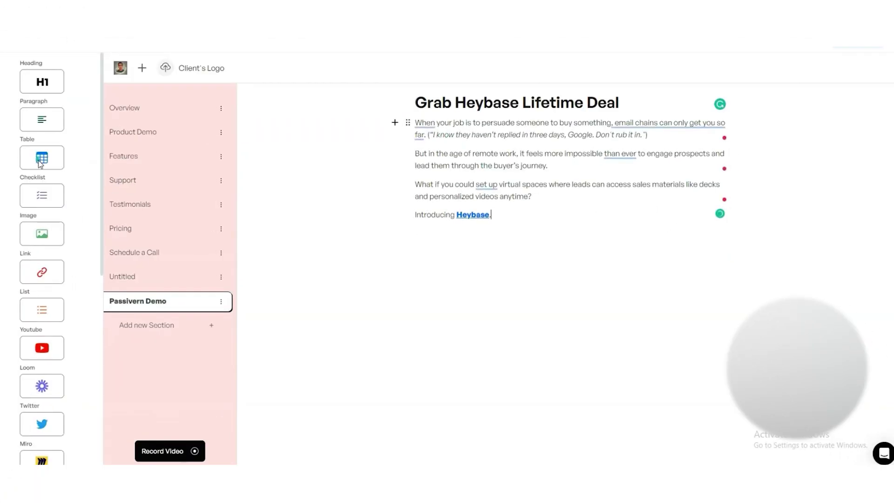
- Insert a four-column table below the intro line and send the VIP Sales room invitation
{"action": "left_click_drag", "start_coordinate": [150, 209], "coordinate": [406, 250]}
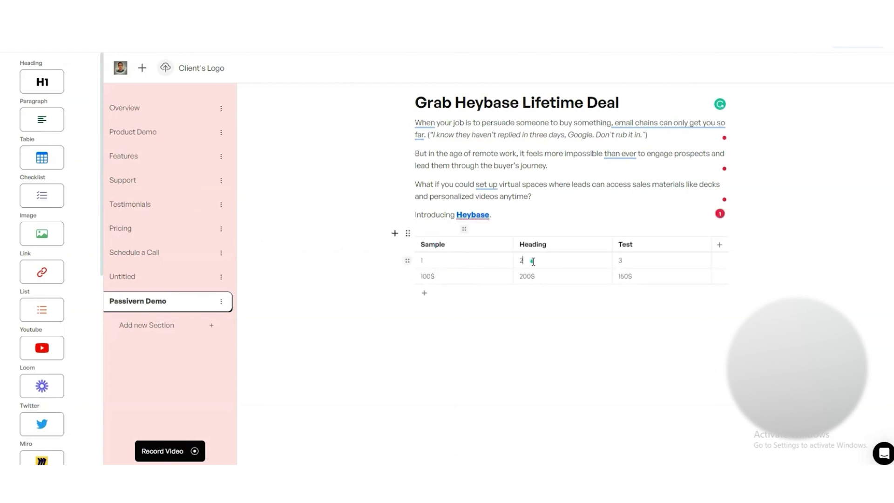
{"action": "left_click", "coordinate": [719, 245]}
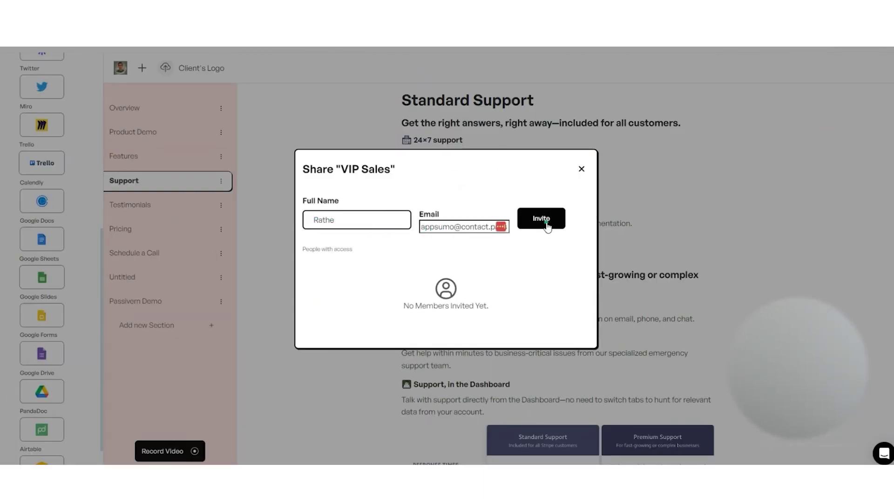
{"action": "left_click", "coordinate": [546, 223]}
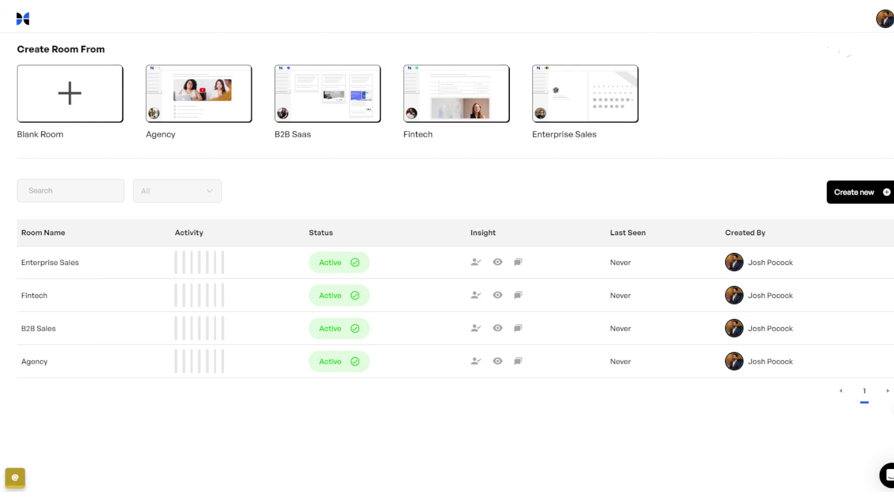
- Reply "That's great." to the visitor in the room conversation
{"action": "left_click", "coordinate": [783, 443]}
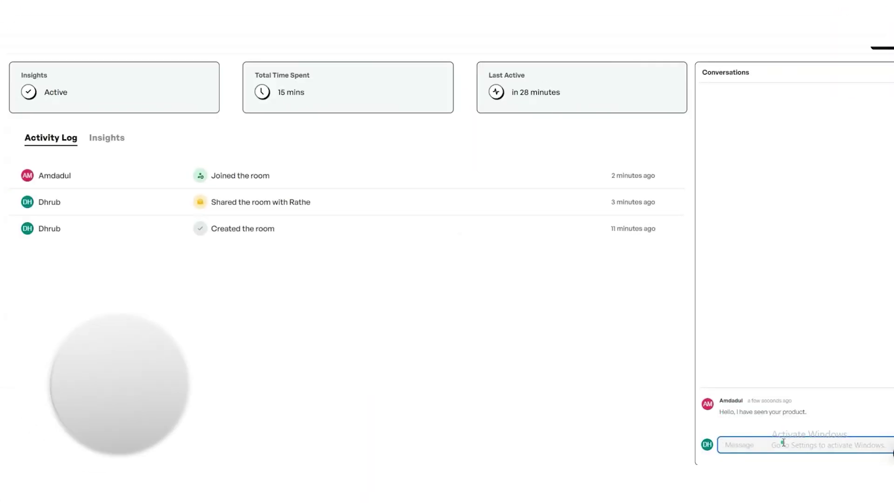
{"action": "type", "text": "That's great."}
{"action": "key", "text": "Return"}
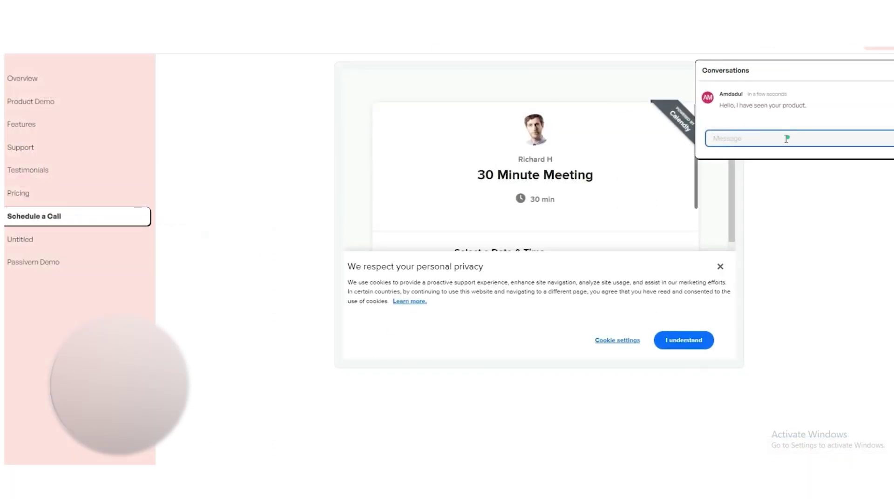
{"action": "left_click", "coordinate": [822, 215]}
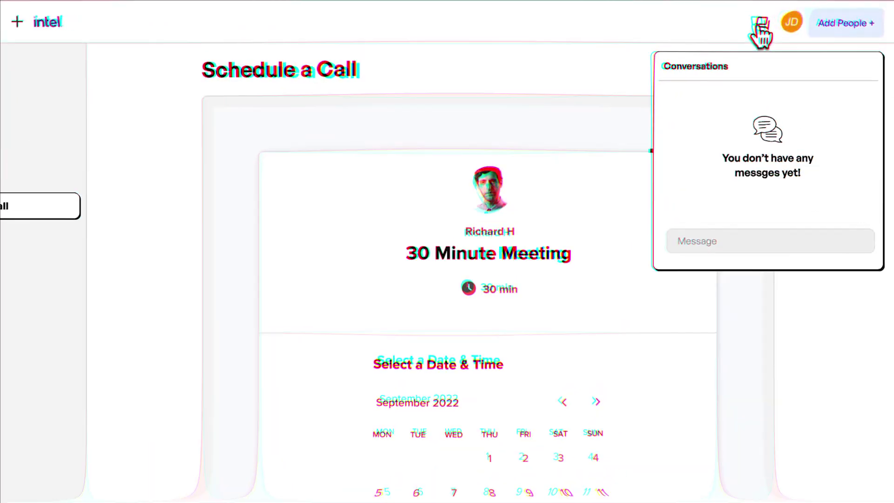
- Write a "Hi … awesome!" thank-you message in the Conversations panel
{"action": "left_click", "coordinate": [676, 327]}
{"action": "type", "text": "Hi"}
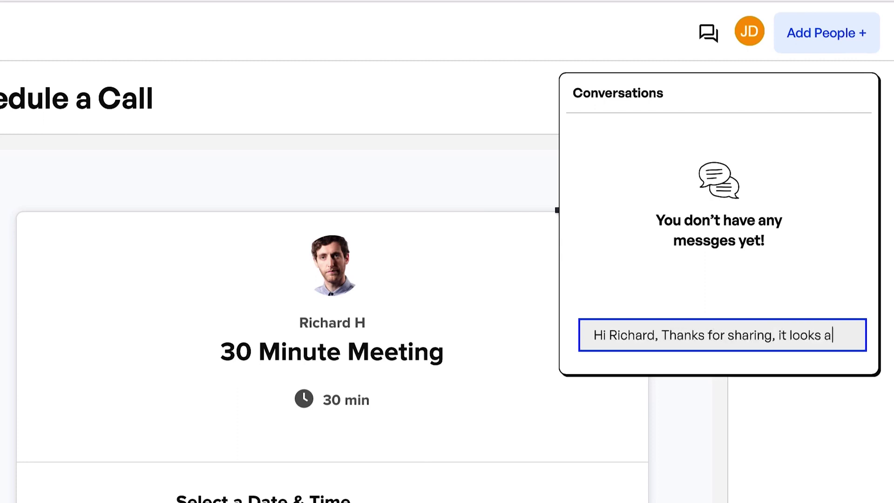
{"action": "type", "text": "wesome!"}
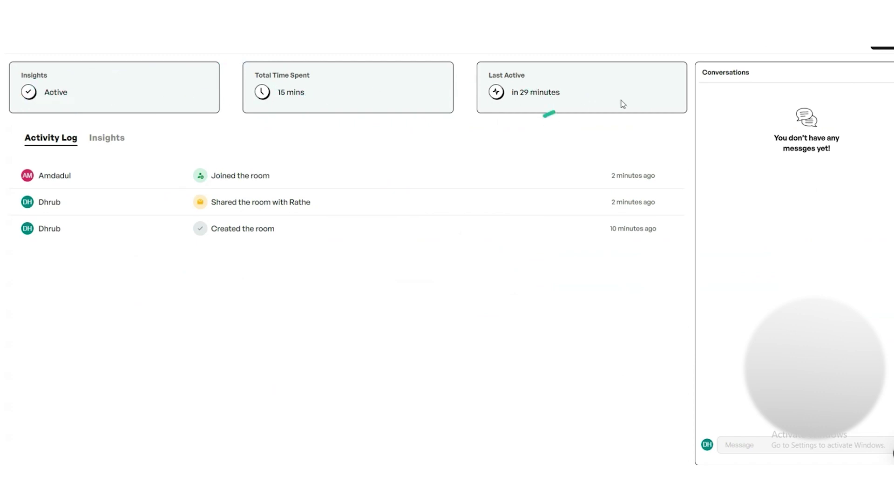
- Switch between Insights and Activity Log to view the per-section time-spent donut chart
{"action": "left_click", "coordinate": [121, 146]}
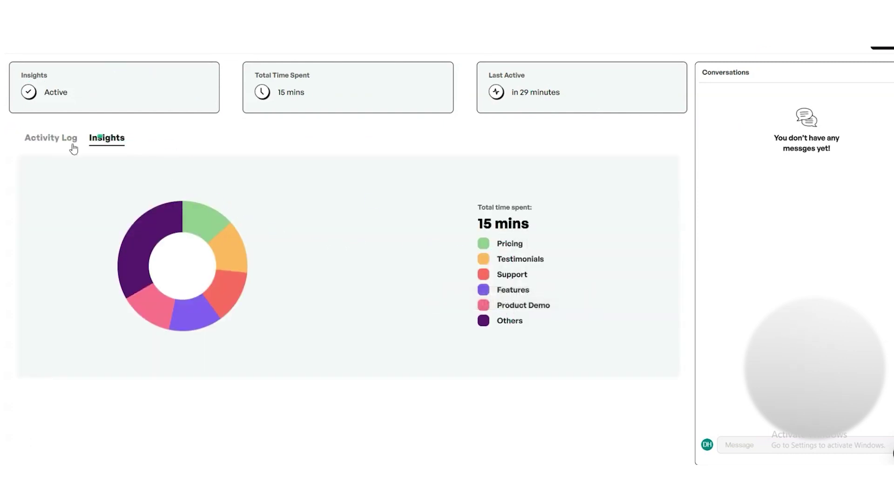
{"action": "left_click", "coordinate": [54, 145]}
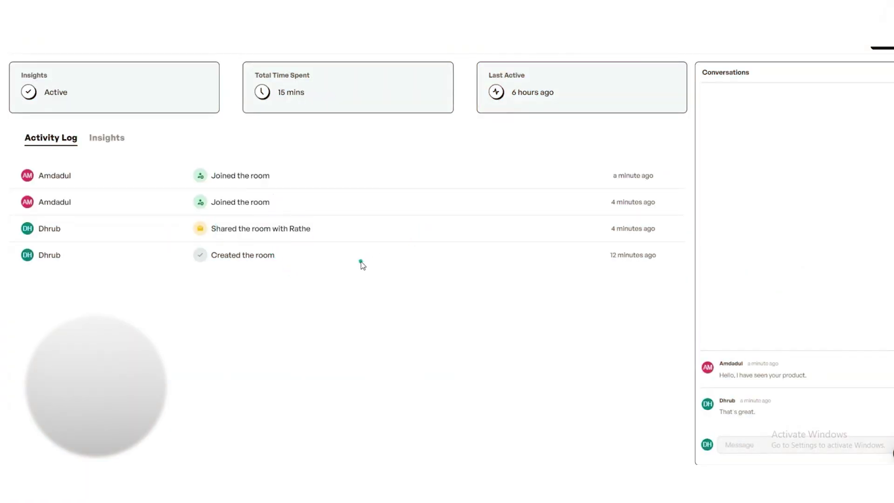
{"action": "left_click", "coordinate": [108, 139]}
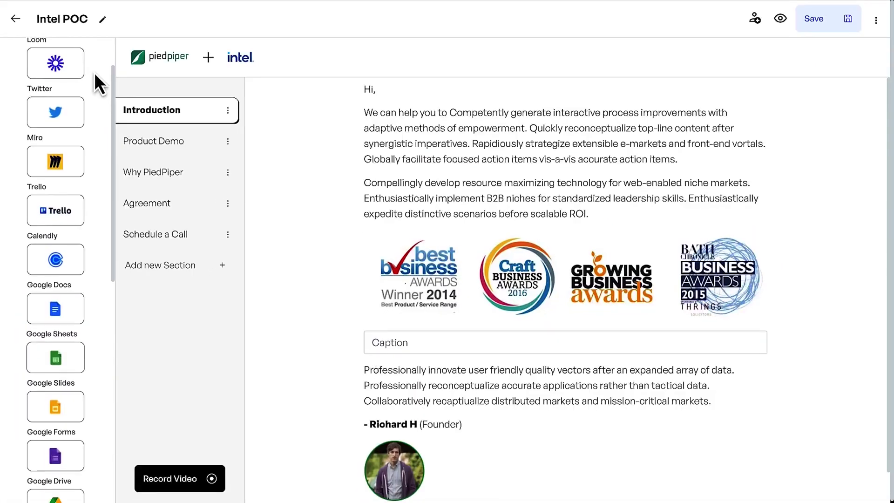
- Scroll the components sidebar, then click into the Message field to reply to the visitor
{"action": "scroll", "coordinate": [94, 73], "scroll_direction": "down", "scroll_amount": 2}
{"action": "scroll", "coordinate": [94, 72], "scroll_direction": "down", "scroll_amount": 2}
{"action": "scroll", "coordinate": [94, 73], "scroll_direction": "down", "scroll_amount": 2}
{"action": "scroll", "coordinate": [94, 73], "scroll_direction": "down", "scroll_amount": 2}
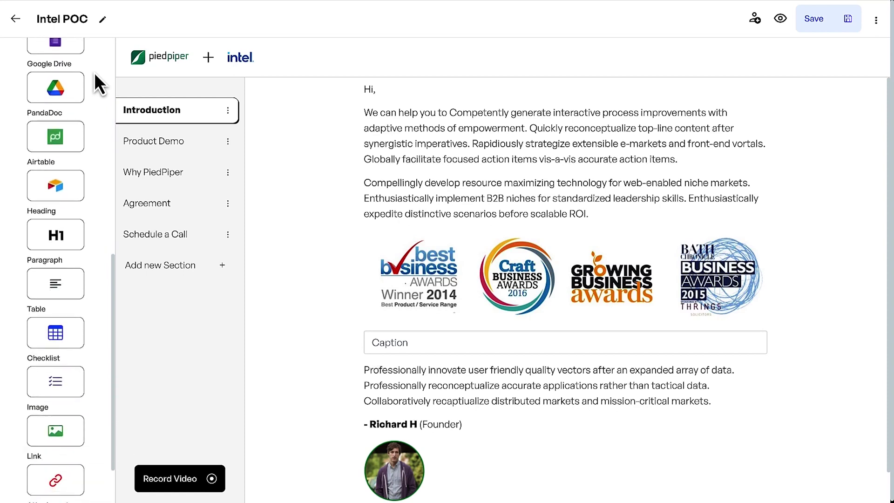
{"action": "scroll", "coordinate": [94, 72], "scroll_direction": "down", "scroll_amount": 2}
{"action": "scroll", "coordinate": [94, 73], "scroll_direction": "up", "scroll_amount": 3}
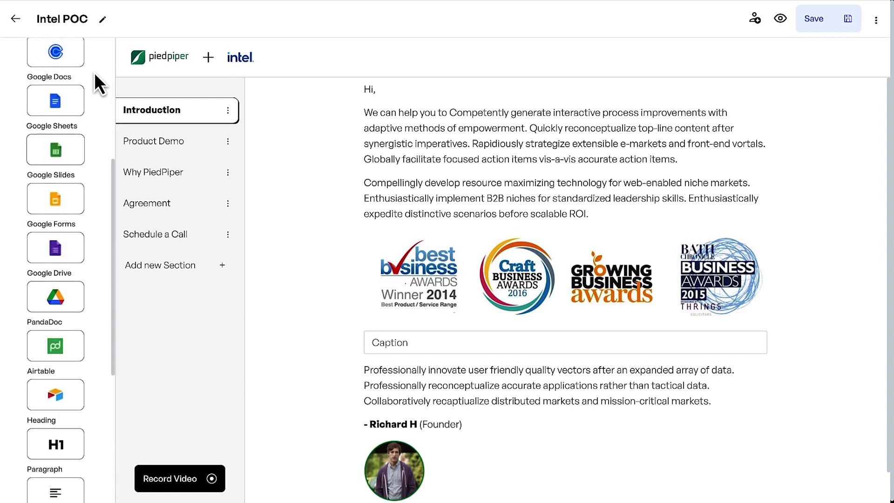
{"action": "scroll", "coordinate": [94, 72], "scroll_direction": "up", "scroll_amount": 3}
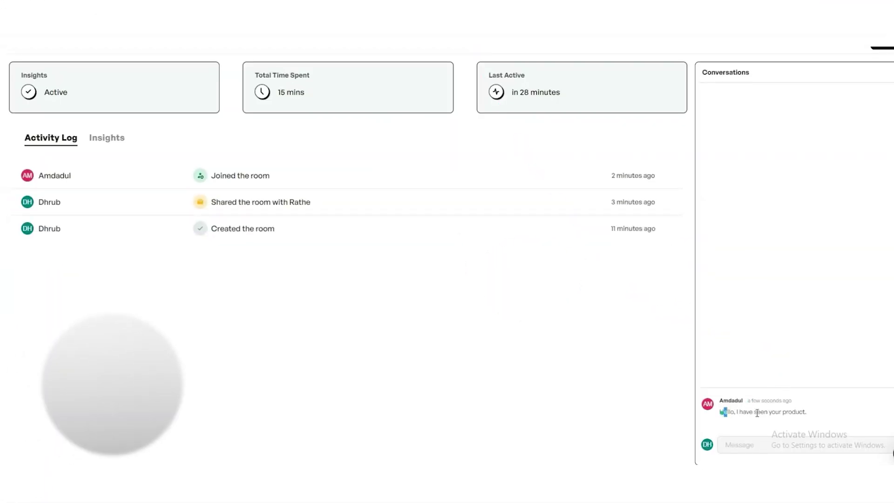
{"action": "left_click", "coordinate": [780, 442]}
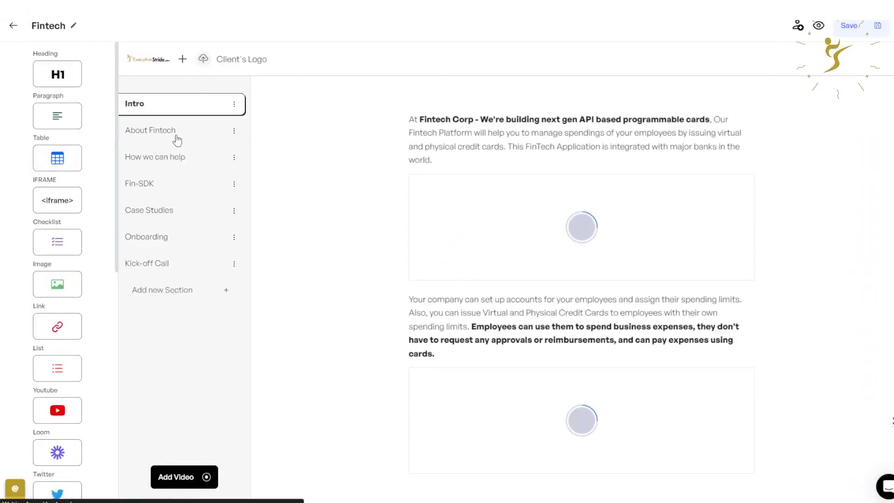
- Browse Fintech's How we can help, Fin-SDK, Case Studies and Onboarding, then B2B Sales' Product Demo
{"action": "left_click", "coordinate": [177, 161]}
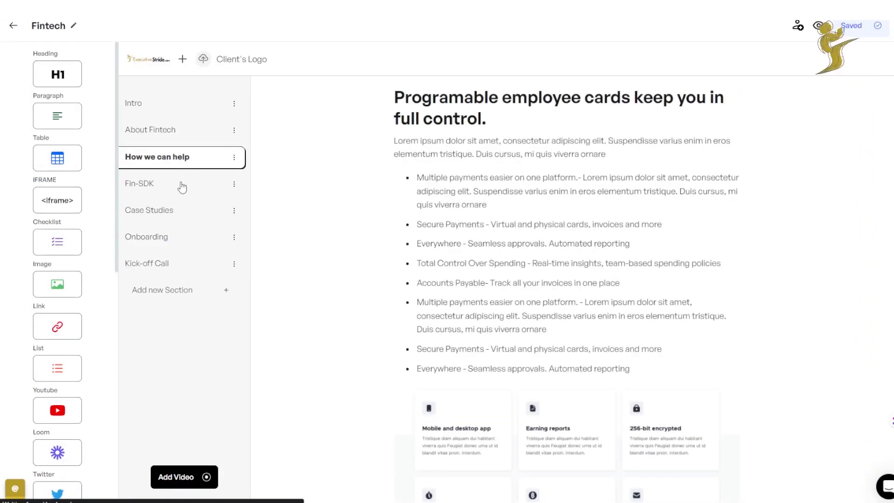
{"action": "left_click", "coordinate": [182, 187]}
{"action": "left_click", "coordinate": [177, 215]}
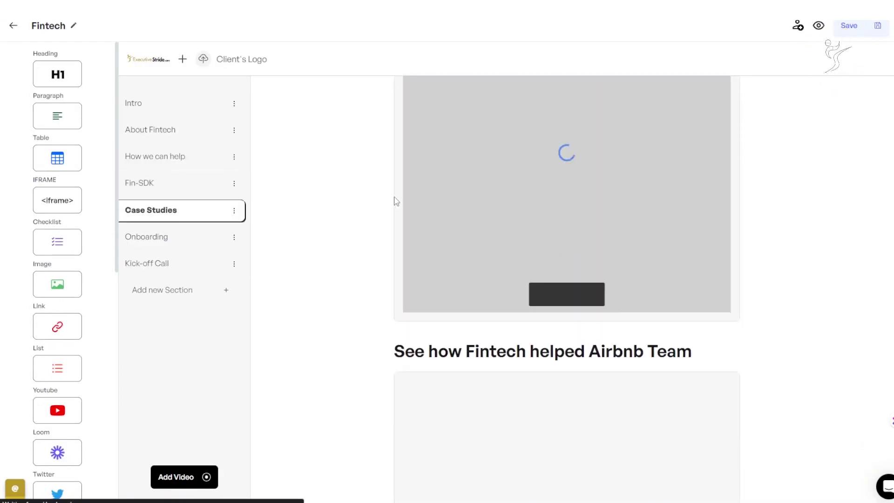
{"action": "scroll", "coordinate": [394, 204], "scroll_direction": "down", "scroll_amount": 5}
{"action": "scroll", "coordinate": [392, 202], "scroll_direction": "down", "scroll_amount": 3}
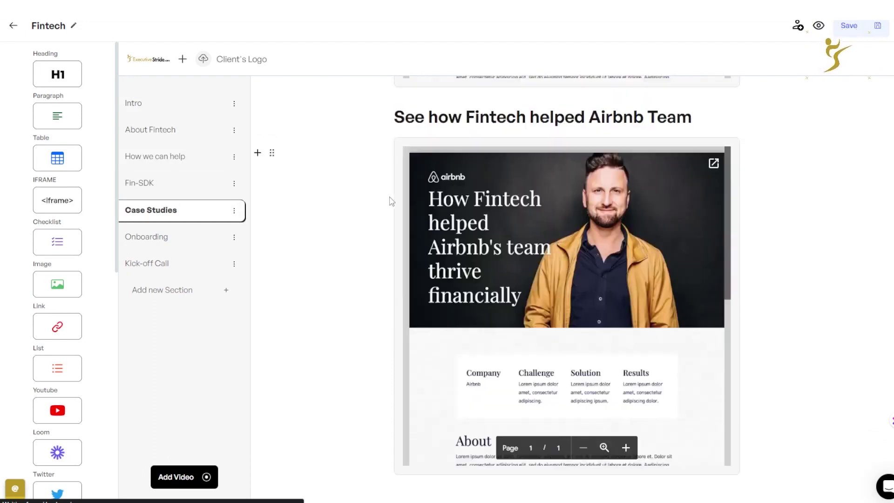
{"action": "left_click", "coordinate": [162, 239]}
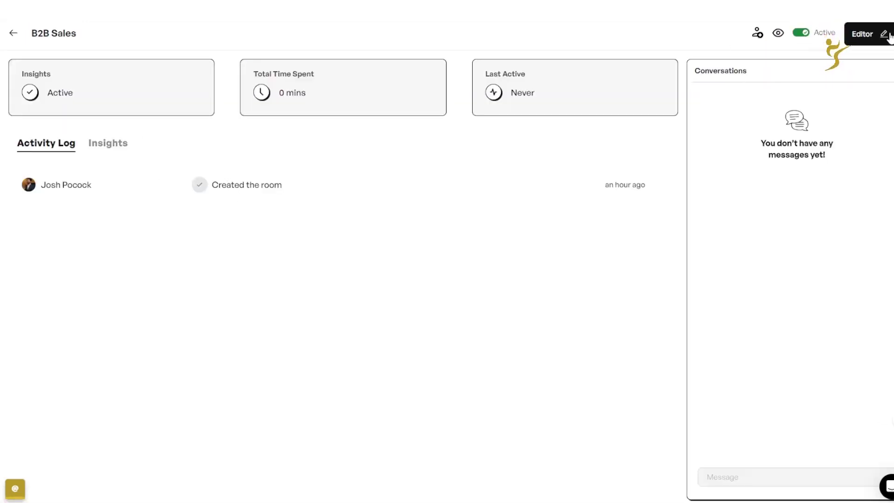
{"action": "left_click", "coordinate": [889, 37]}
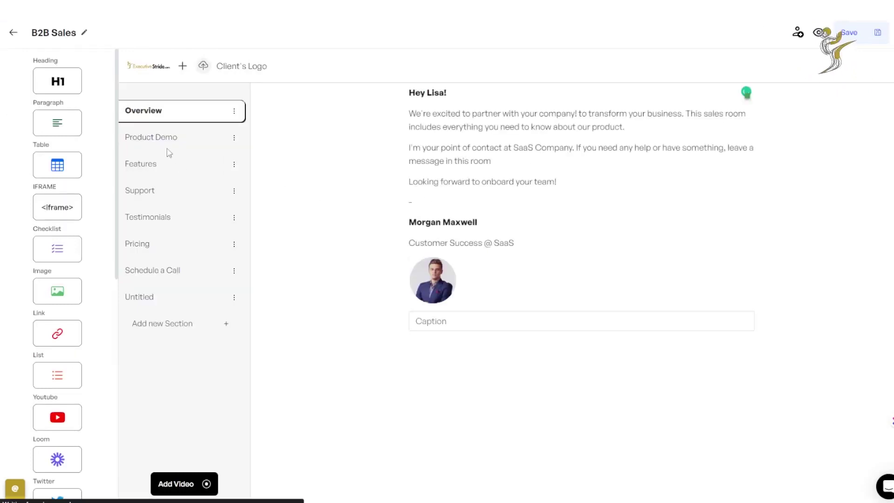
{"action": "left_click", "coordinate": [167, 148]}
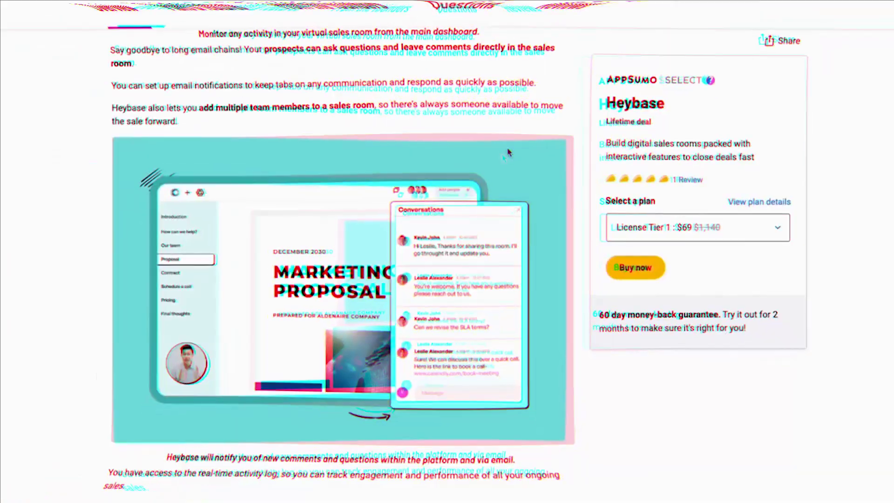
- Scroll the Heybase deal page down to License Tier 1 ($69) and Tier 2 ($179)
{"action": "scroll", "coordinate": [505, 151], "scroll_direction": "down", "scroll_amount": 4}
{"action": "scroll", "coordinate": [504, 155], "scroll_direction": "down", "scroll_amount": 3}
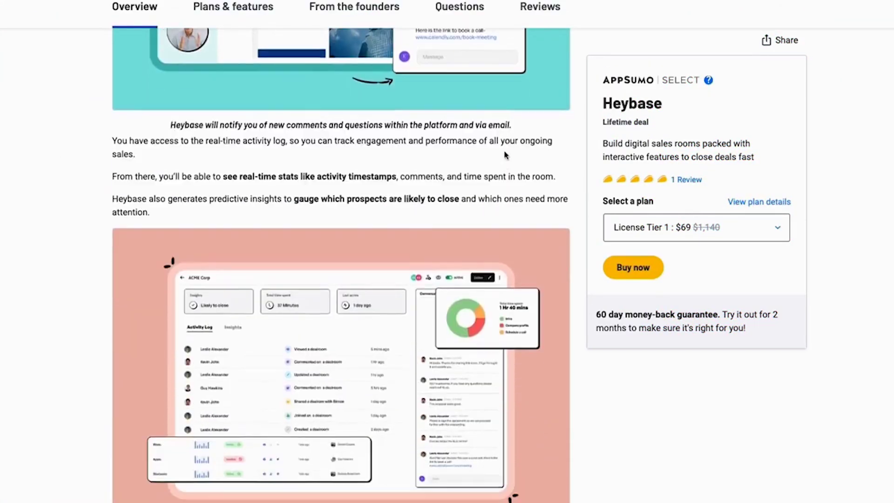
{"action": "scroll", "coordinate": [505, 155], "scroll_direction": "down", "scroll_amount": 3}
{"action": "scroll", "coordinate": [505, 155], "scroll_direction": "down", "scroll_amount": 4}
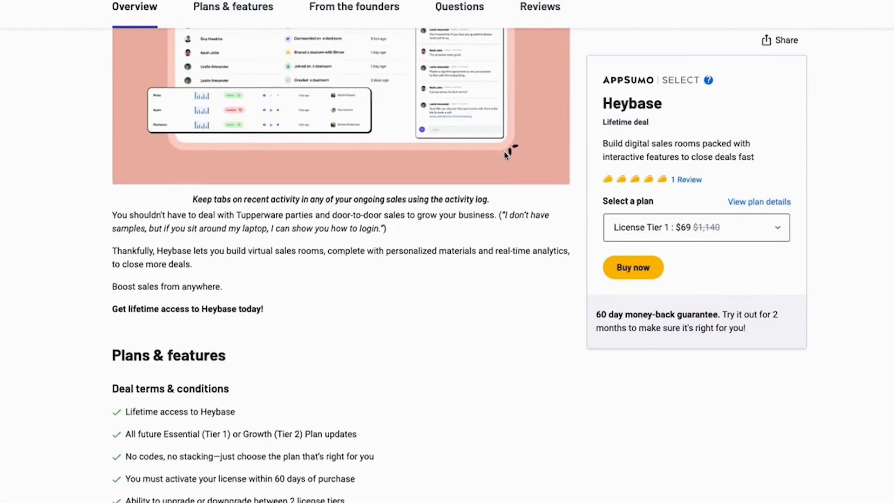
{"action": "scroll", "coordinate": [505, 155], "scroll_direction": "down", "scroll_amount": 6}
{"action": "scroll", "coordinate": [487, 166], "scroll_direction": "down", "scroll_amount": 7}
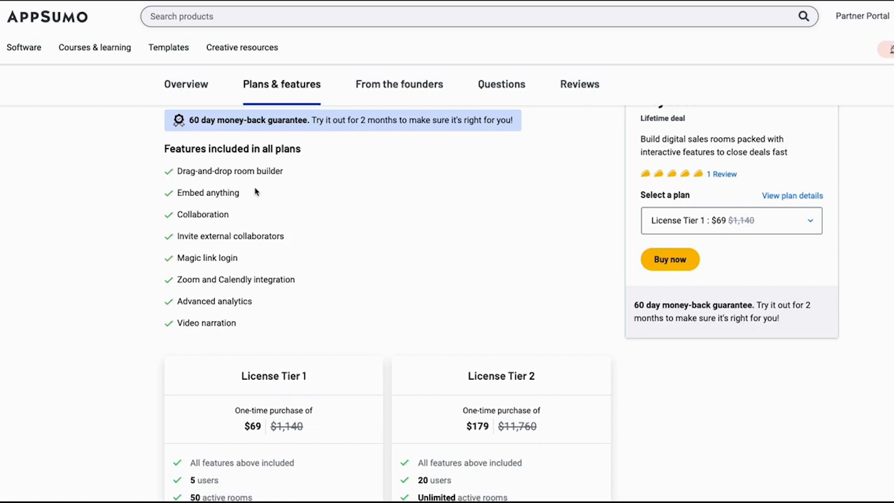
- Scroll up and down through the Heybase deal's Plans & features and tier cards
{"action": "scroll", "coordinate": [241, 238], "scroll_direction": "down", "scroll_amount": 1}
{"action": "scroll", "coordinate": [238, 212], "scroll_direction": "down", "scroll_amount": 1}
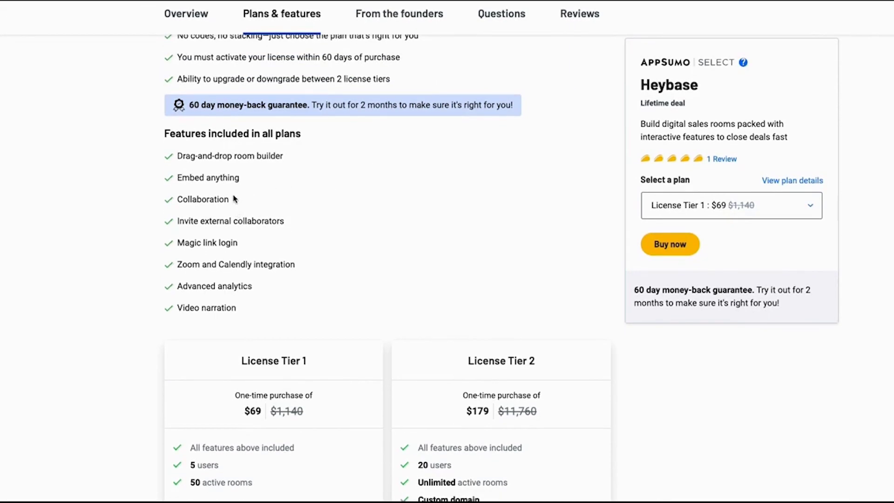
{"action": "scroll", "coordinate": [234, 198], "scroll_direction": "down", "scroll_amount": 1}
{"action": "scroll", "coordinate": [253, 197], "scroll_direction": "up", "scroll_amount": 1}
{"action": "scroll", "coordinate": [255, 219], "scroll_direction": "up", "scroll_amount": 1}
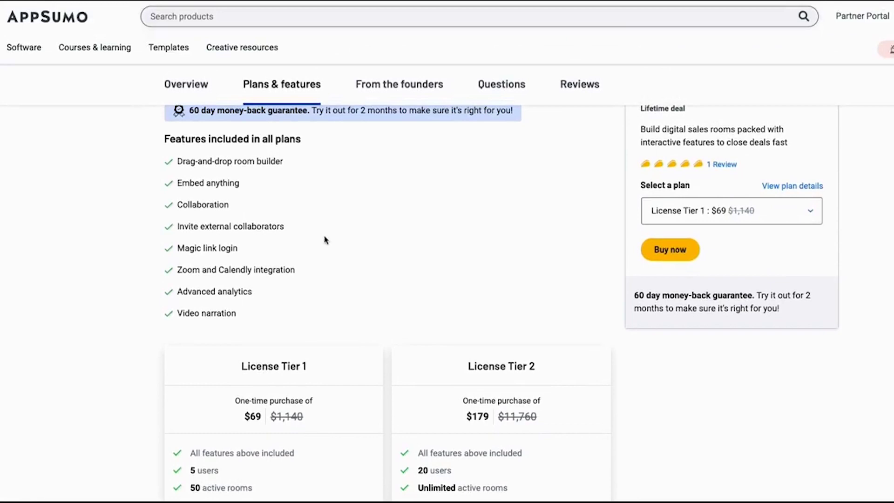
{"action": "scroll", "coordinate": [343, 235], "scroll_direction": "up", "scroll_amount": 1}
{"action": "scroll", "coordinate": [344, 234], "scroll_direction": "up", "scroll_amount": 2}
{"action": "scroll", "coordinate": [344, 234], "scroll_direction": "up", "scroll_amount": 3}
{"action": "scroll", "coordinate": [344, 234], "scroll_direction": "down", "scroll_amount": 2}
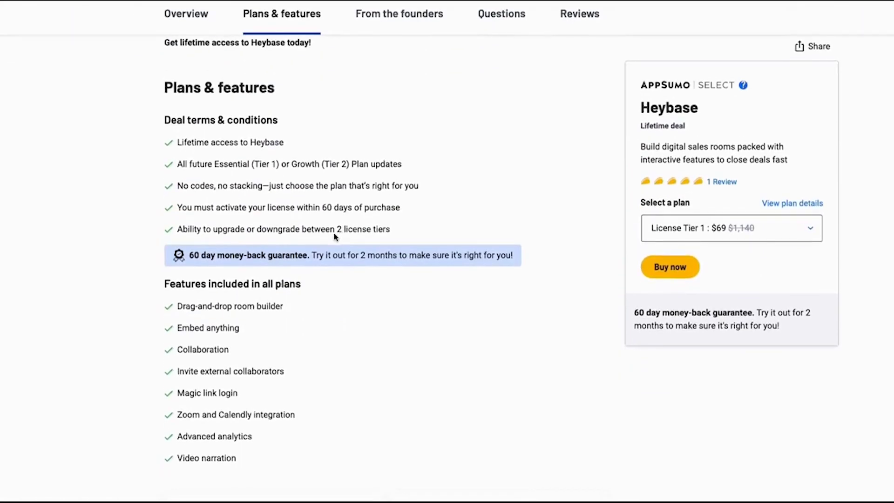
{"action": "scroll", "coordinate": [348, 247], "scroll_direction": "down", "scroll_amount": 2}
{"action": "scroll", "coordinate": [355, 249], "scroll_direction": "down", "scroll_amount": 2}
{"action": "scroll", "coordinate": [354, 250], "scroll_direction": "down", "scroll_amount": 3}
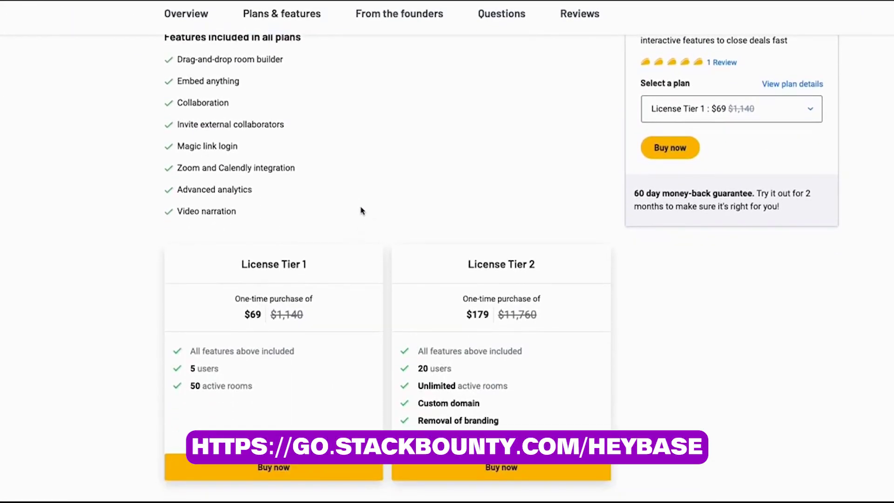
{"action": "scroll", "coordinate": [362, 223], "scroll_direction": "up", "scroll_amount": 3}
{"action": "scroll", "coordinate": [378, 251], "scroll_direction": "down", "scroll_amount": 2}
{"action": "scroll", "coordinate": [379, 252], "scroll_direction": "up", "scroll_amount": 3}
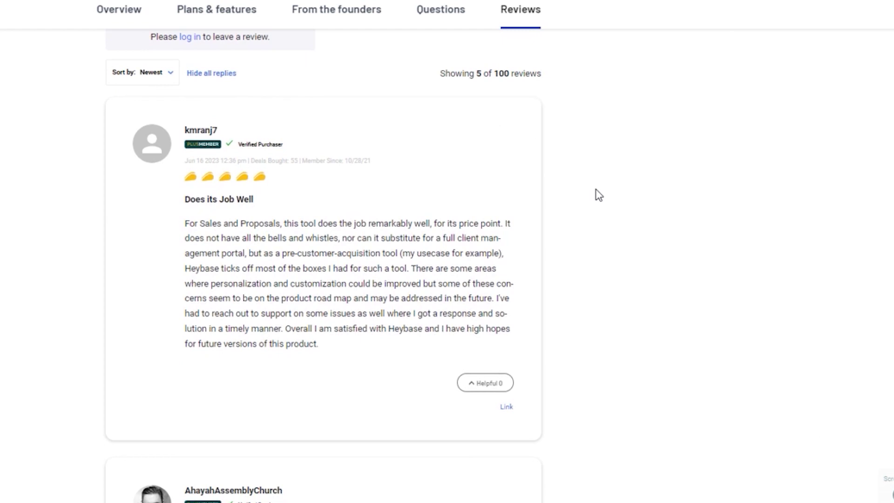
- Scroll down through the five-taco Heybase customer reviews on AppSumo
{"action": "scroll", "coordinate": [298, 195], "scroll_direction": "down", "scroll_amount": 2}
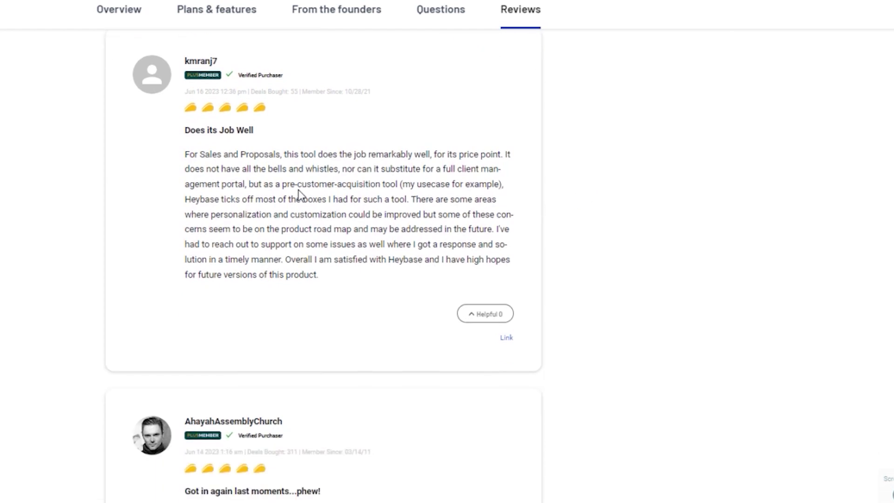
{"action": "scroll", "coordinate": [286, 183], "scroll_direction": "down", "scroll_amount": 2}
{"action": "scroll", "coordinate": [353, 201], "scroll_direction": "down", "scroll_amount": 6}
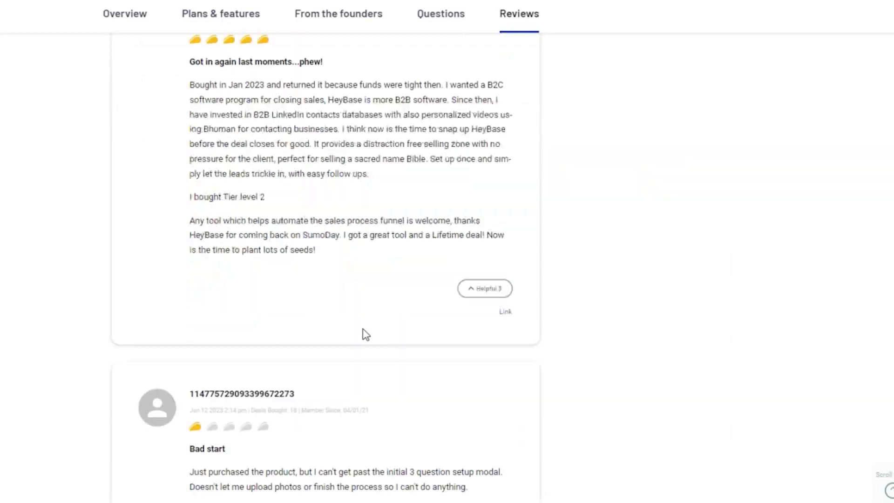
{"action": "scroll", "coordinate": [354, 353], "scroll_direction": "down", "scroll_amount": 5}
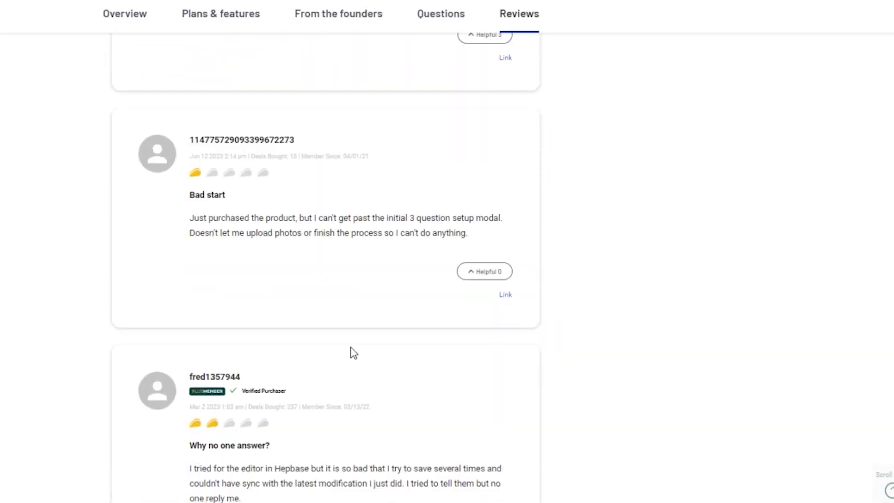
{"action": "scroll", "coordinate": [353, 352], "scroll_direction": "down", "scroll_amount": 6}
{"action": "scroll", "coordinate": [221, 171], "scroll_direction": "down", "scroll_amount": 5}
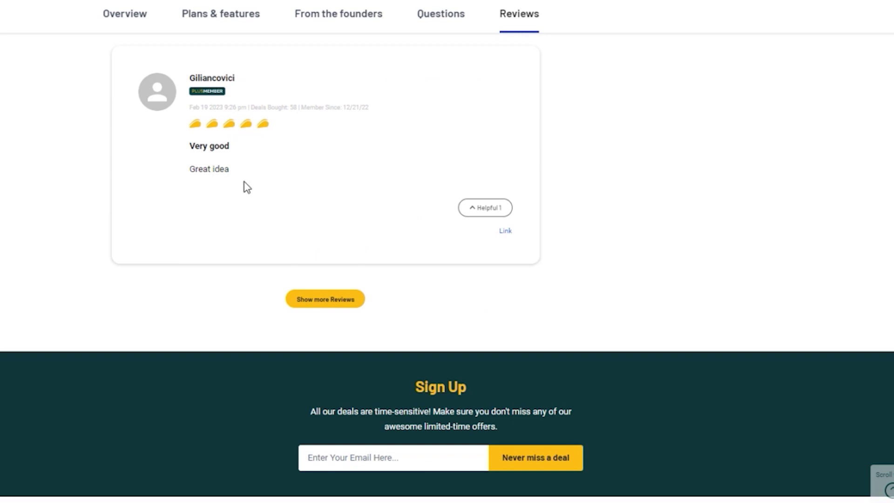
- Load more Heybase reviews and scroll to the License Tier 1 and Tier 2 pricing cards
{"action": "left_click", "coordinate": [333, 297]}
{"action": "scroll", "coordinate": [598, 195], "scroll_direction": "down", "scroll_amount": 2}
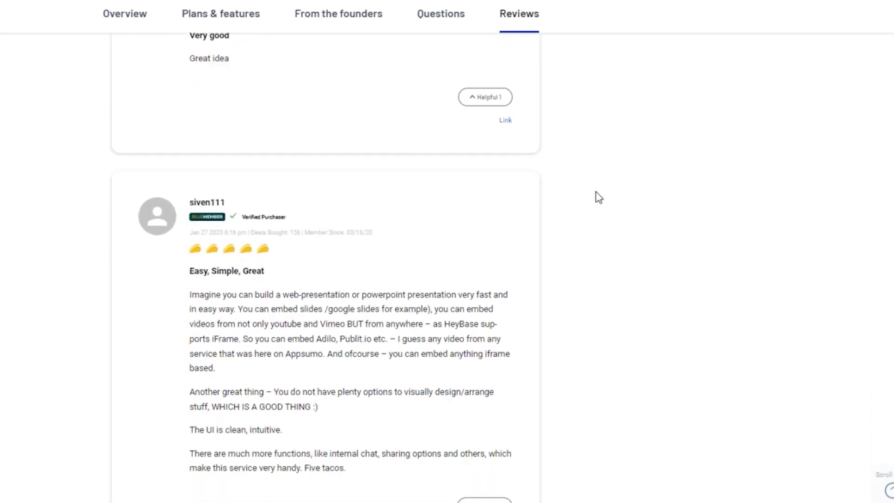
{"action": "scroll", "coordinate": [234, 176], "scroll_direction": "down", "scroll_amount": 3}
{"action": "scroll", "coordinate": [302, 324], "scroll_direction": "down", "scroll_amount": 4}
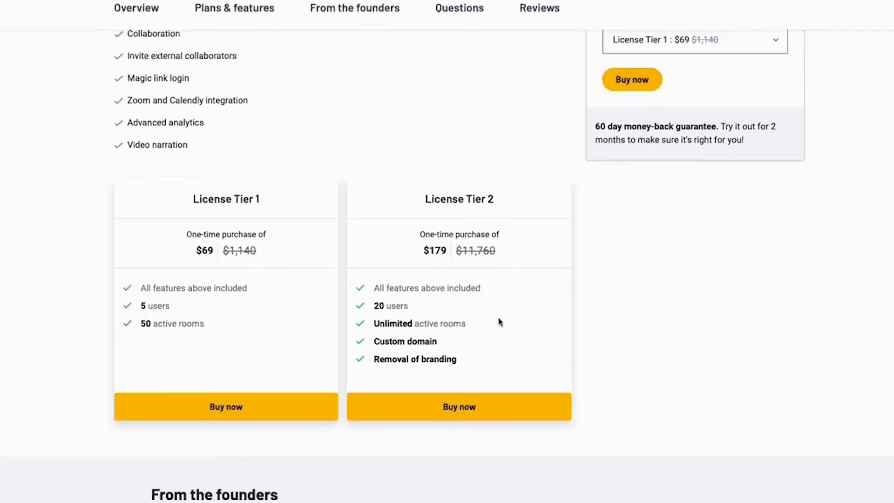
{"action": "scroll", "coordinate": [495, 194], "scroll_direction": "up", "scroll_amount": 10}
{"action": "scroll", "coordinate": [495, 194], "scroll_direction": "up", "scroll_amount": 10}
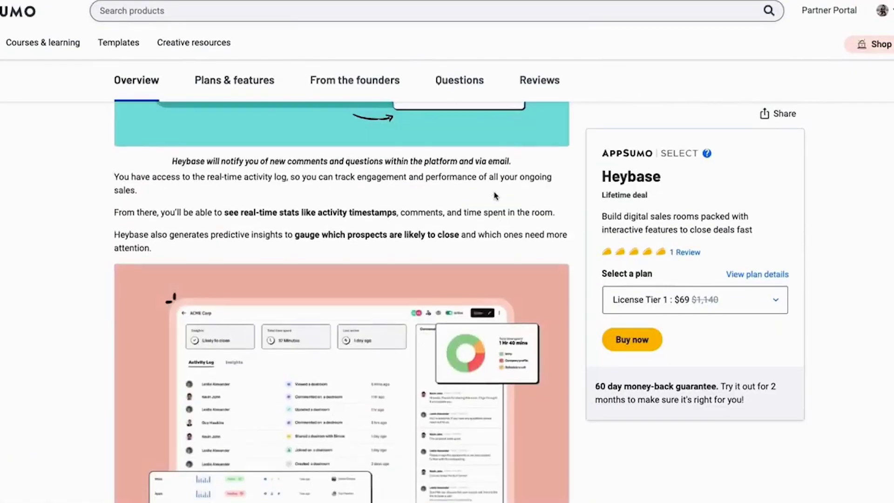
{"action": "scroll", "coordinate": [502, 209], "scroll_direction": "up", "scroll_amount": 5}
{"action": "scroll", "coordinate": [543, 151], "scroll_direction": "up", "scroll_amount": 5}
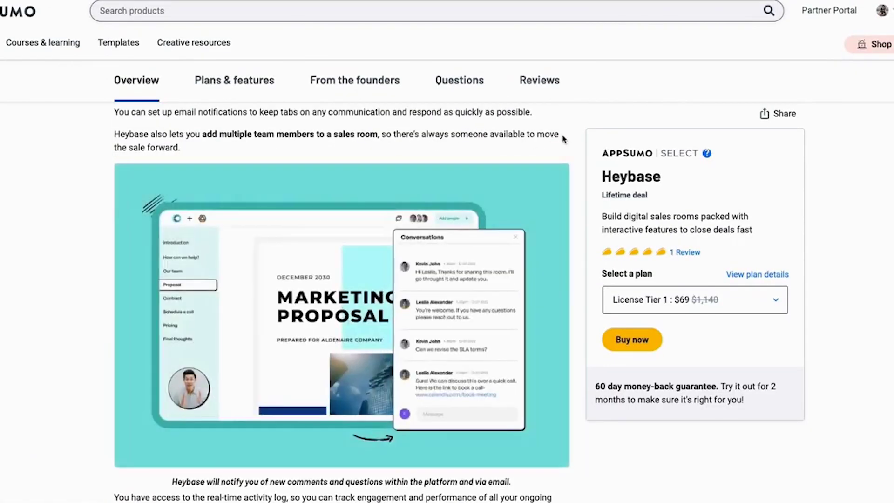
{"action": "scroll", "coordinate": [564, 138], "scroll_direction": "up", "scroll_amount": 4}
{"action": "scroll", "coordinate": [593, 145], "scroll_direction": "up", "scroll_amount": 4}
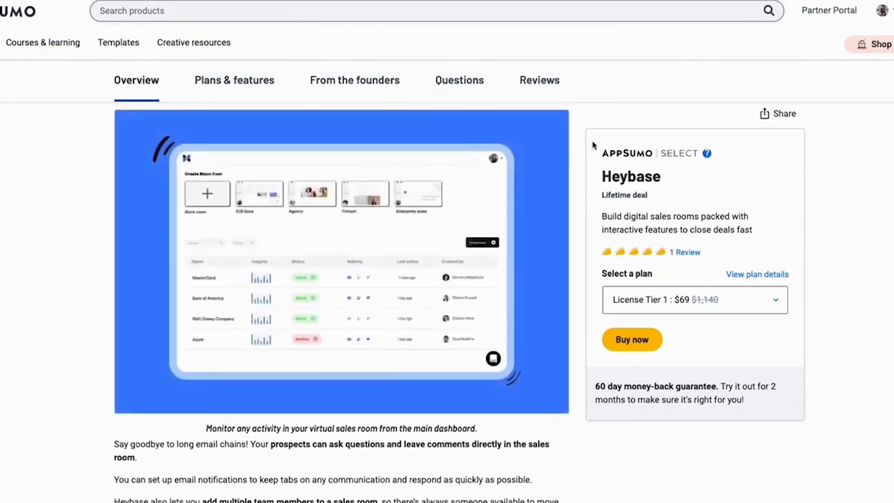
{"action": "scroll", "coordinate": [578, 167], "scroll_direction": "up", "scroll_amount": 1}
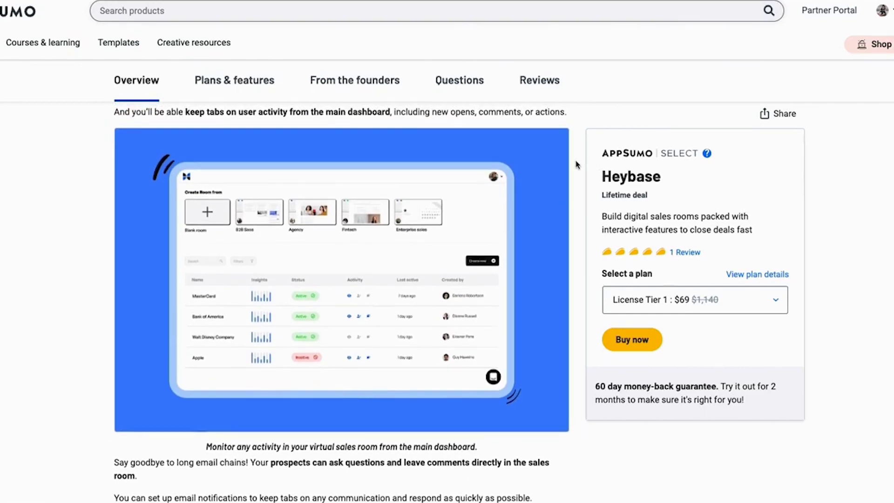
{"action": "scroll", "coordinate": [576, 164], "scroll_direction": "up", "scroll_amount": 1}
{"action": "scroll", "coordinate": [576, 164], "scroll_direction": "down", "scroll_amount": 1}
{"action": "scroll", "coordinate": [576, 164], "scroll_direction": "down", "scroll_amount": 5}
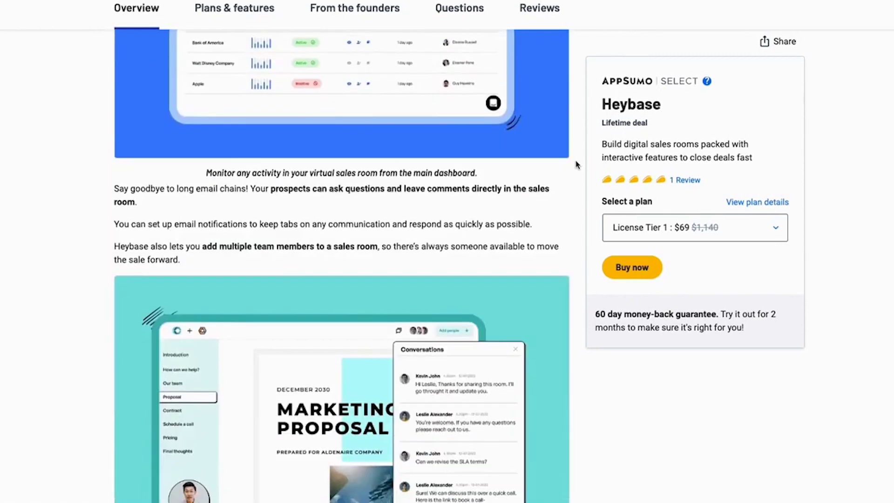
{"action": "scroll", "coordinate": [575, 166], "scroll_direction": "down", "scroll_amount": 12}
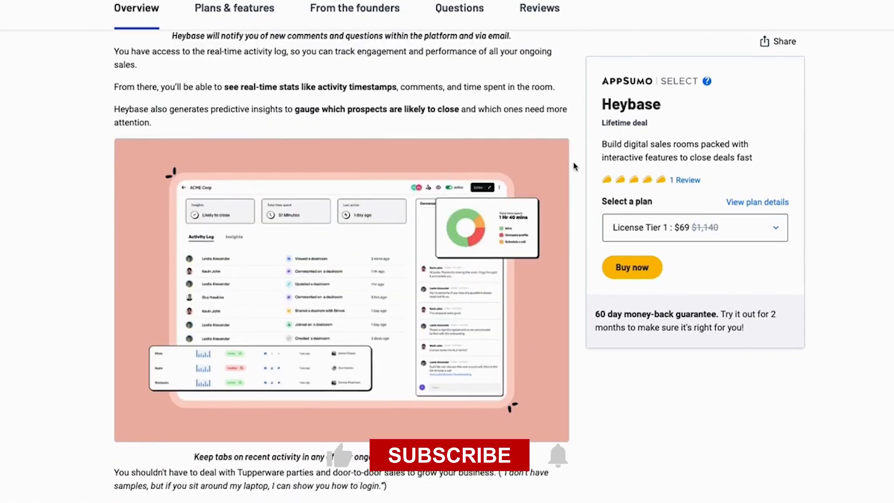
{"action": "scroll", "coordinate": [574, 168], "scroll_direction": "down", "scroll_amount": 4}
{"action": "scroll", "coordinate": [570, 174], "scroll_direction": "down", "scroll_amount": 7}
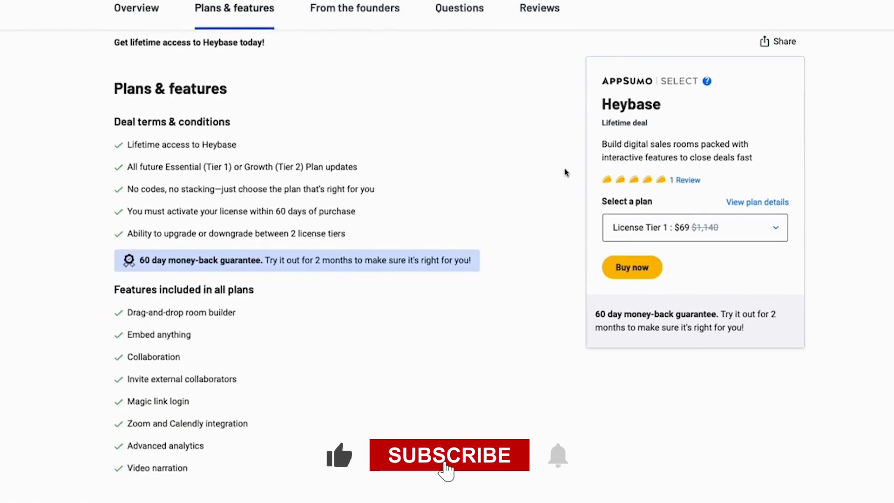